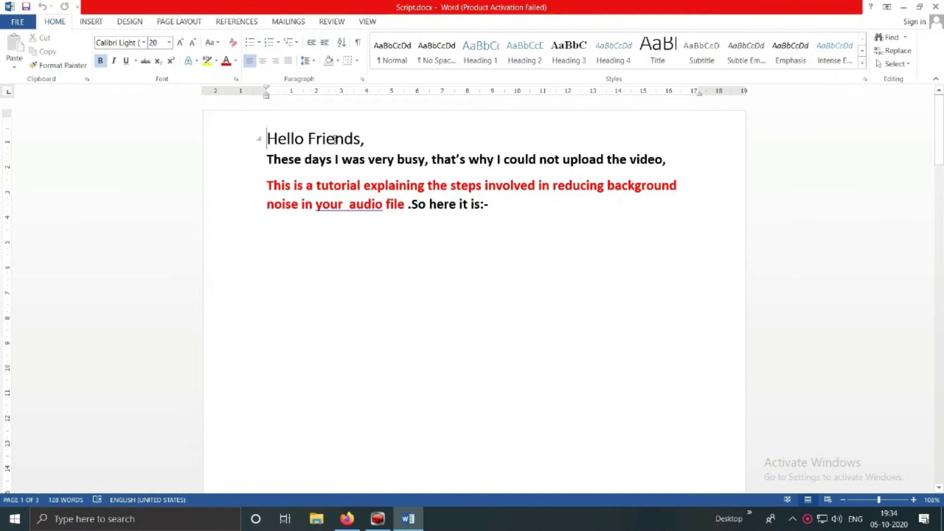
pyautogui.scroll(2, 317, 150)
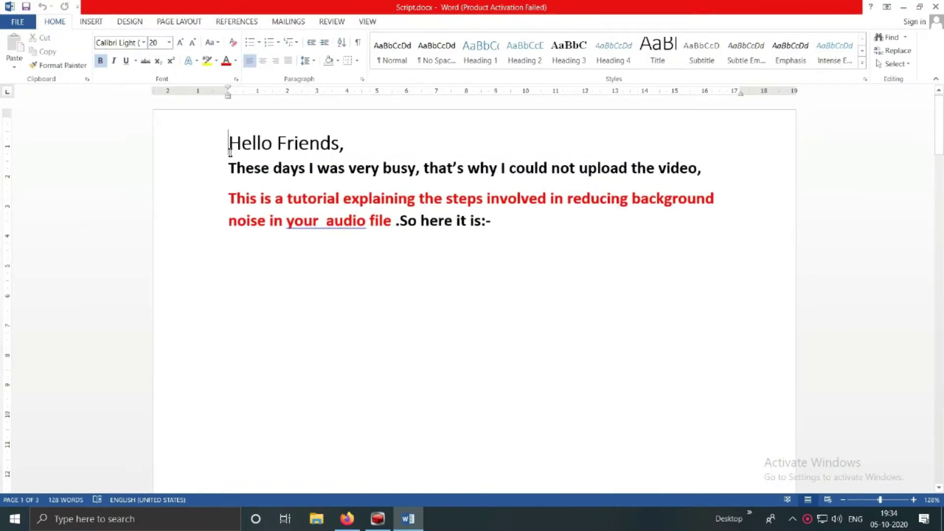
pyautogui.moveTo(325, 158); pyautogui.dragTo(381, 183)
pyautogui.click(474, 283)
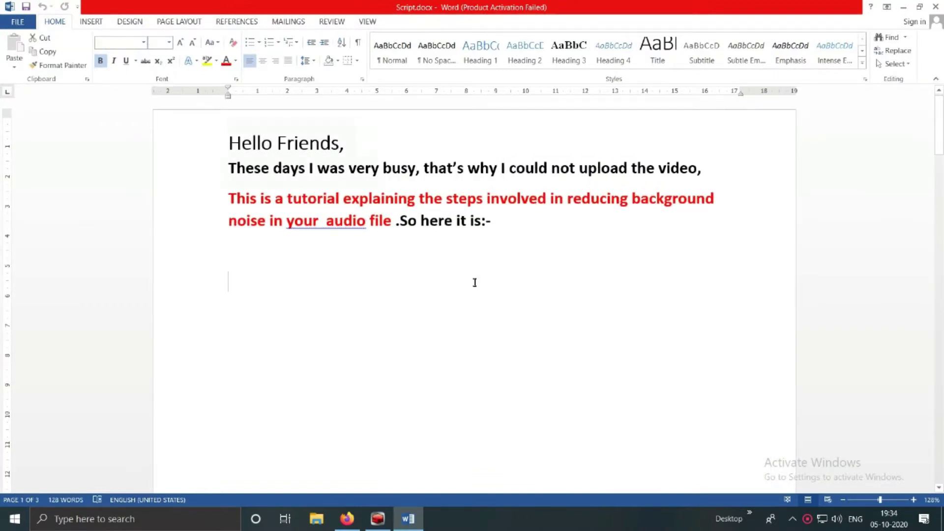
# Step: Switch to Sound Forge Pro, open the recent project.mp3 from the Project 05.10.20 folder and play it
pyautogui.click(903, 9)
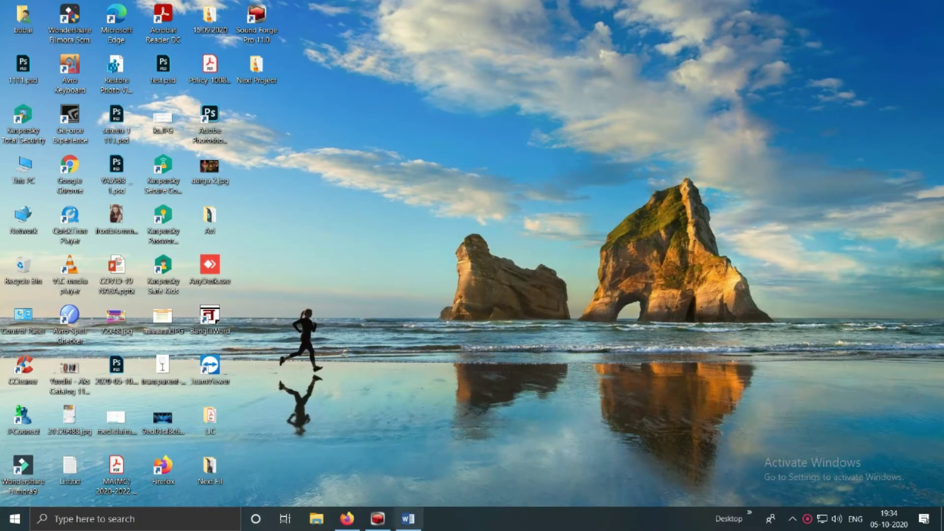
pyautogui.click(378, 519)
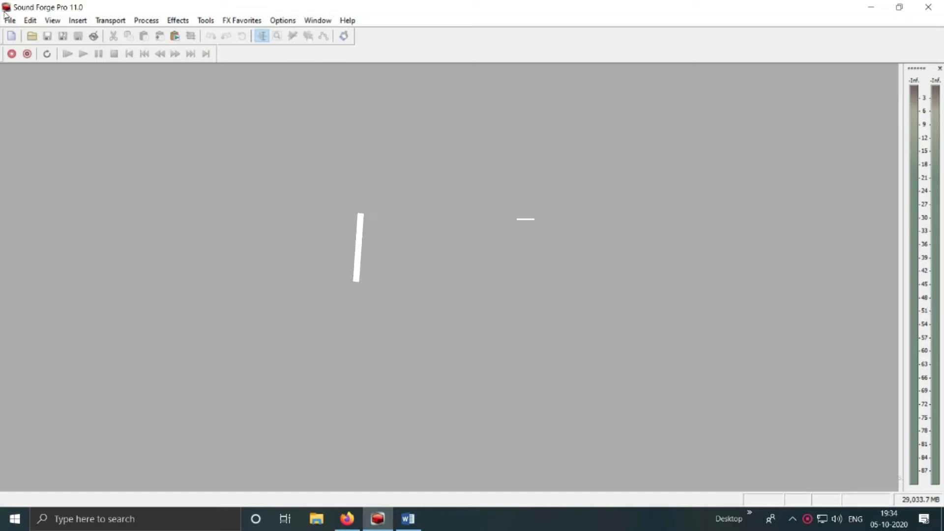
pyautogui.click(9, 20)
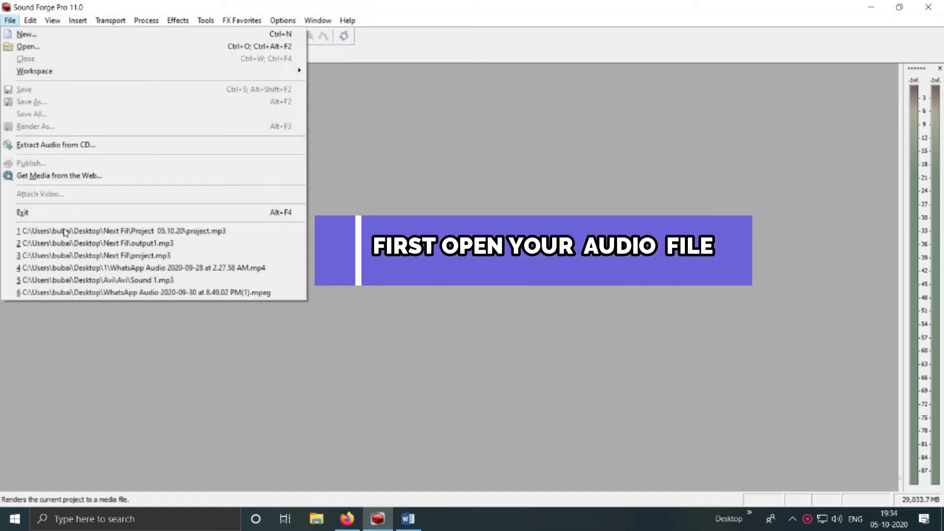
pyautogui.click(206, 235)
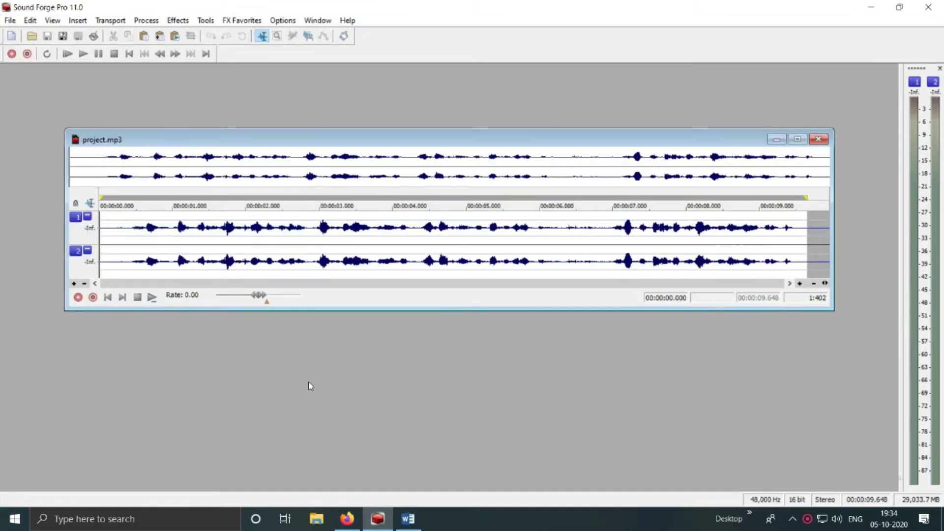
pyautogui.press('space')
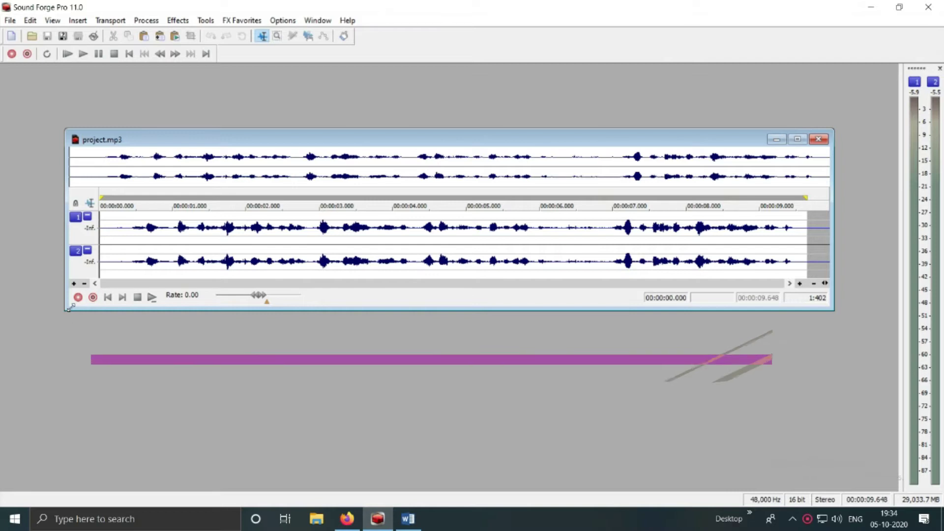
# Step: Enlarge the project.mp3 window and copy its waveform from near the start to the end
pyautogui.moveTo(65, 310); pyautogui.dragTo(17, 362)
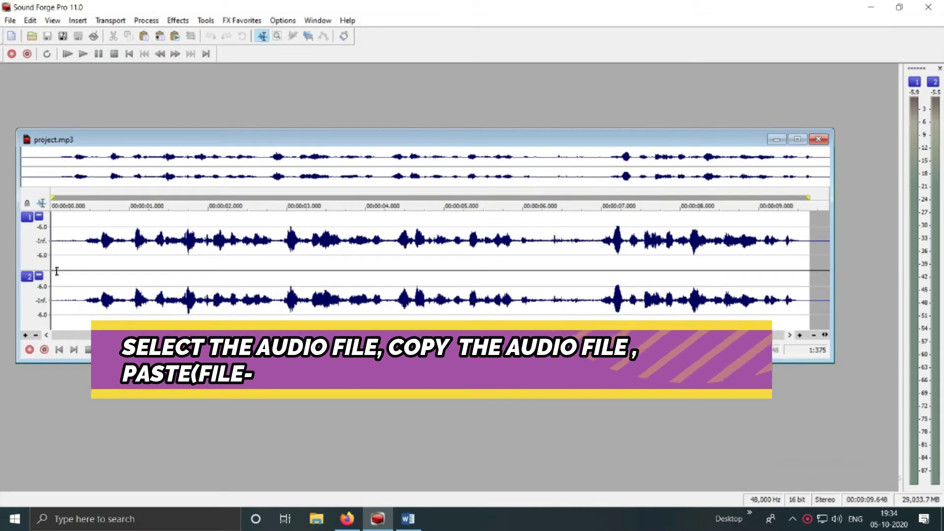
pyautogui.hotkey('ctrl', 'a')
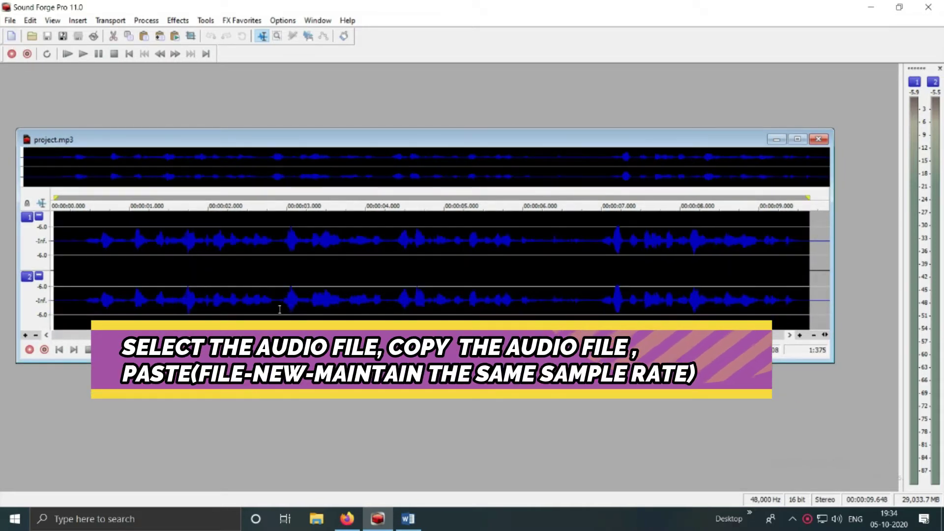
pyautogui.click(162, 297)
pyautogui.moveTo(55, 270); pyautogui.dragTo(813, 307)
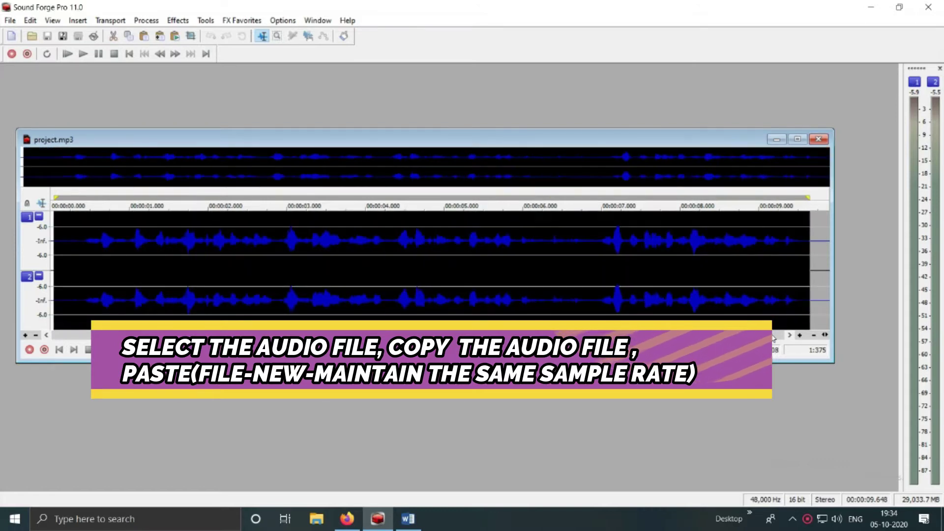
# Step: Create a new stereo audio file at 48,000 Hz and 16 bit and paste the copied audio into it
pyautogui.click(10, 20)
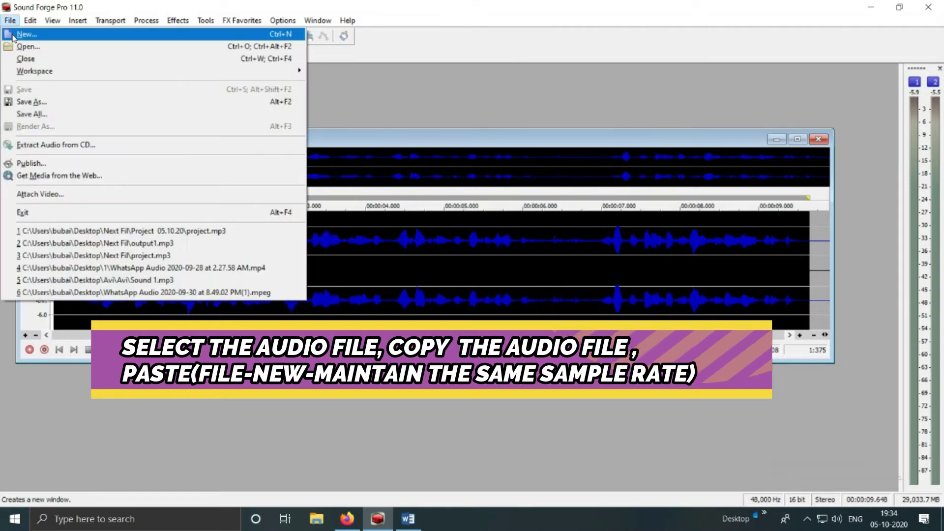
pyautogui.click(24, 34)
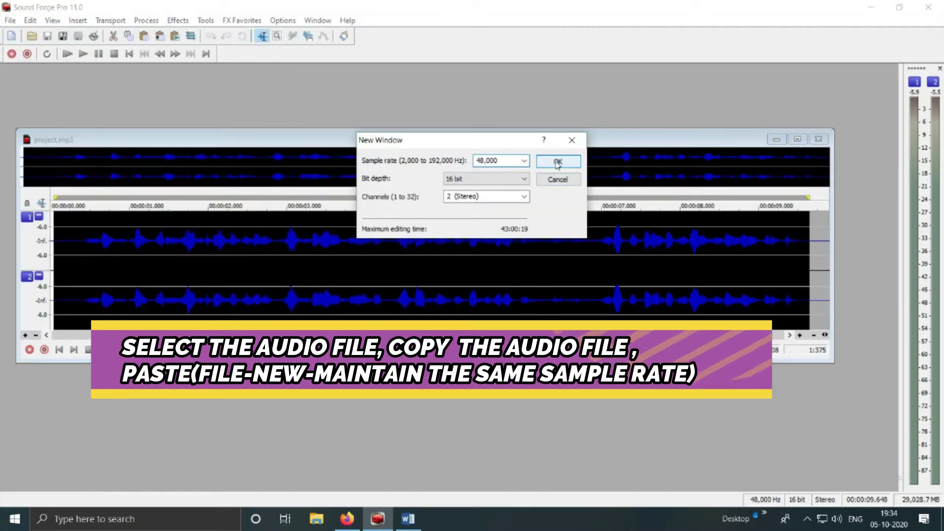
pyautogui.click(558, 162)
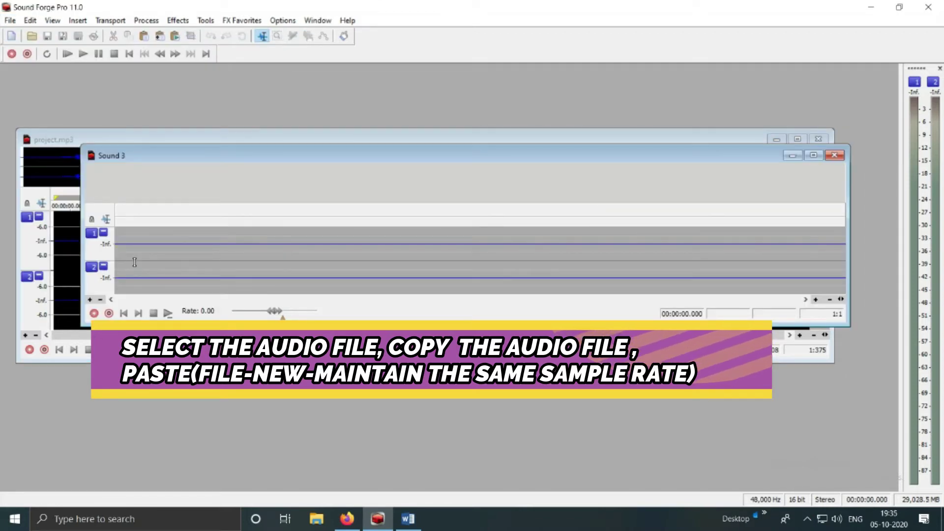
pyautogui.hotkey('ctrl', 'v')
# Step: Minimize the project.mp3 window and enlarge the window of the new audio file
pyautogui.click(758, 139)
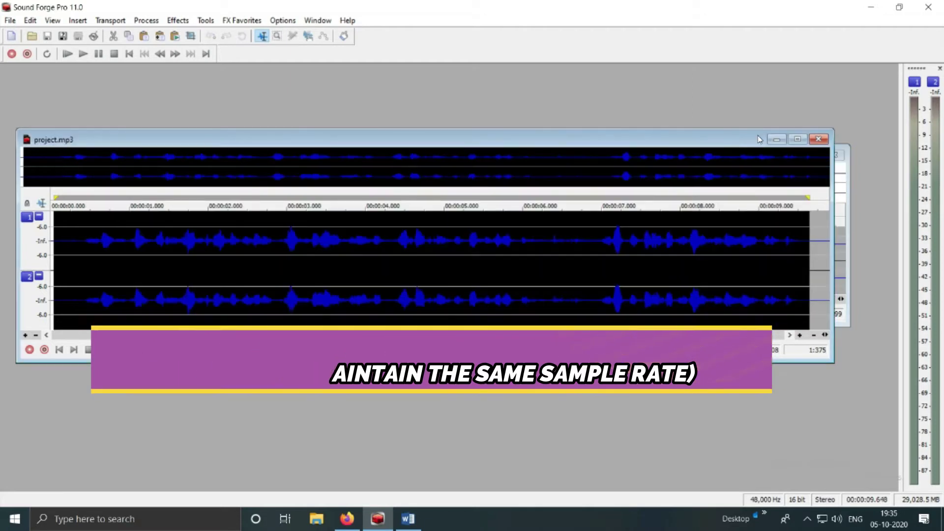
pyautogui.click(777, 139)
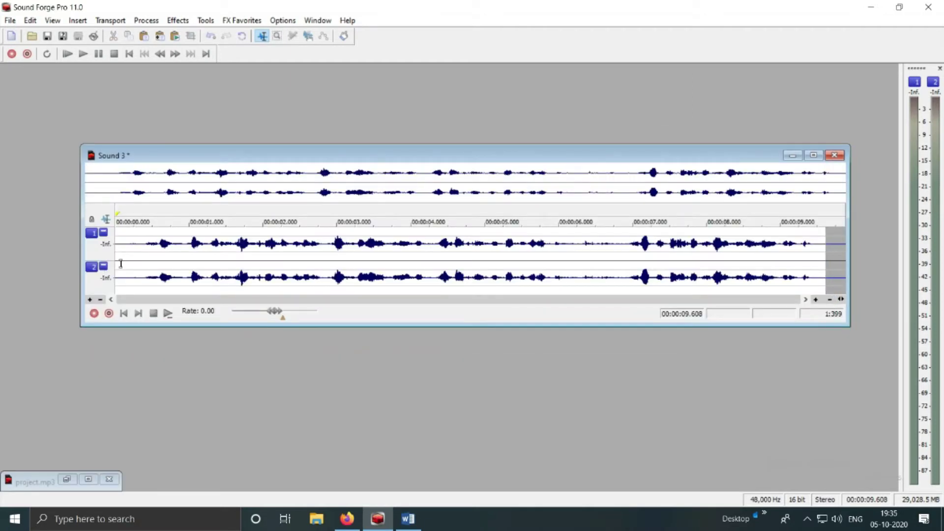
pyautogui.moveTo(82, 328); pyautogui.dragTo(48, 393)
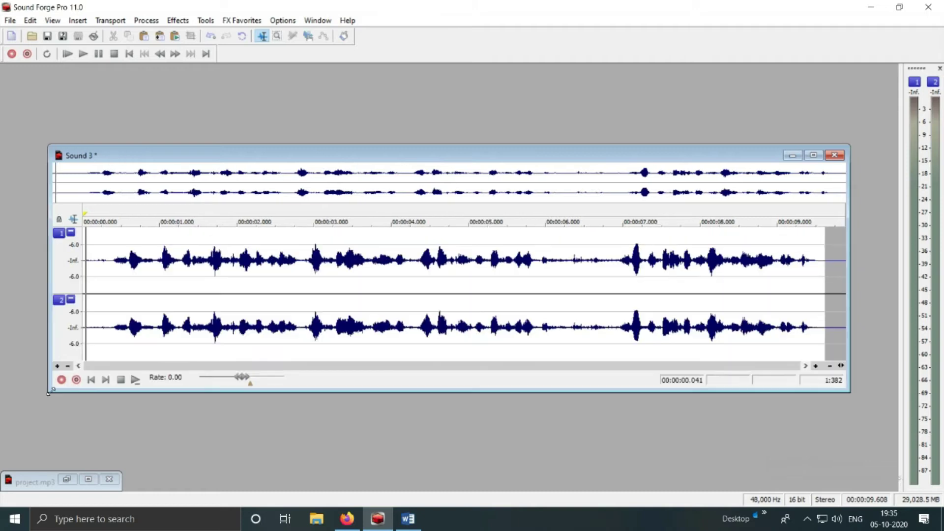
# Step: Play the opening of the new audio and select its first 0.254 seconds, with a marker at the end of that stretch
pyautogui.press('space')
pyautogui.press('space')
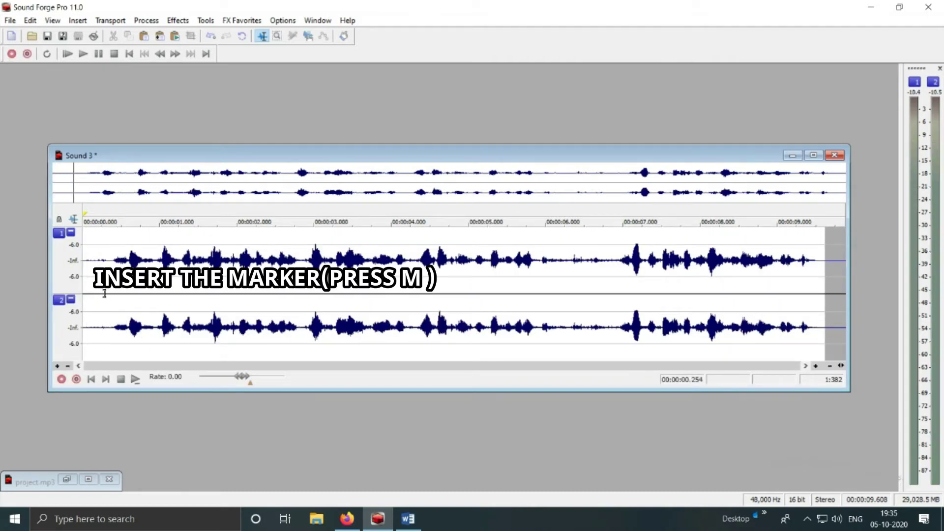
pyautogui.moveTo(104, 293); pyautogui.dragTo(16, 285)
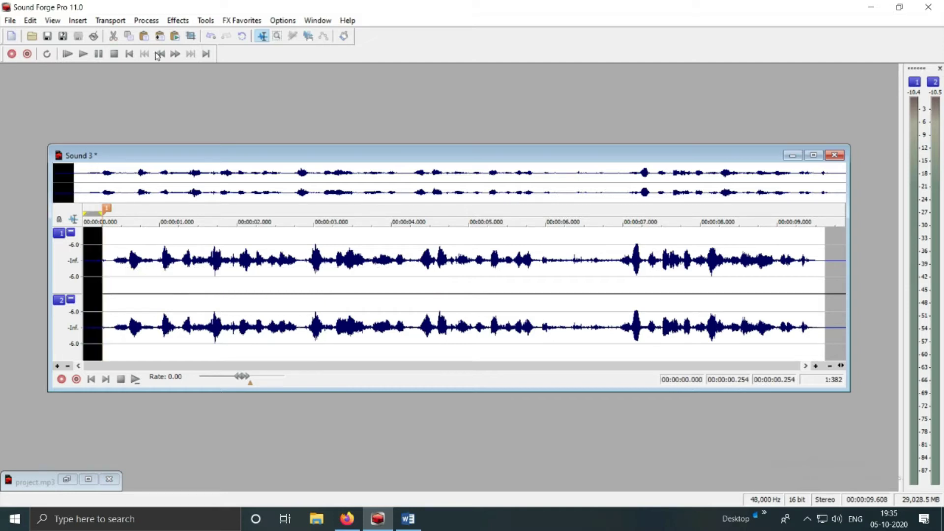
# Step: Capture a noiseprint from the selected opening stretch and apply Noise Reduction to all data
pyautogui.click(205, 21)
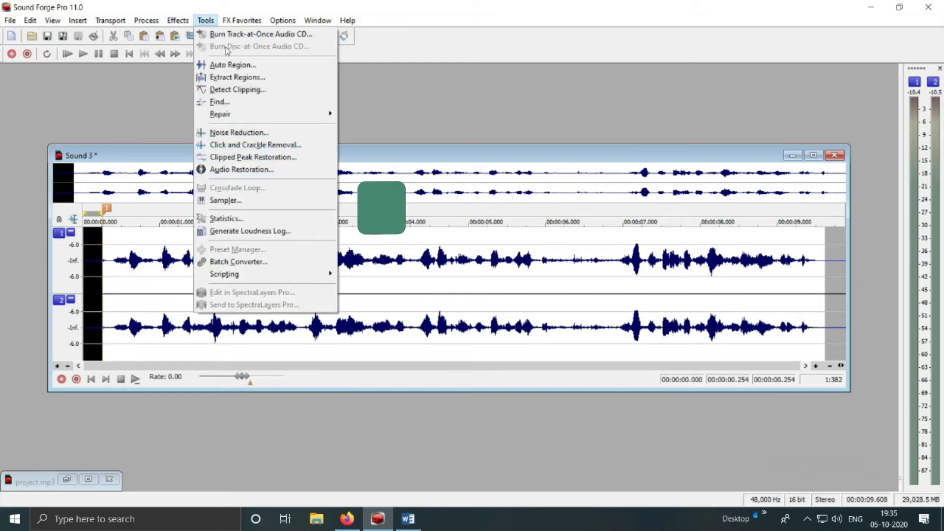
pyautogui.click(233, 133)
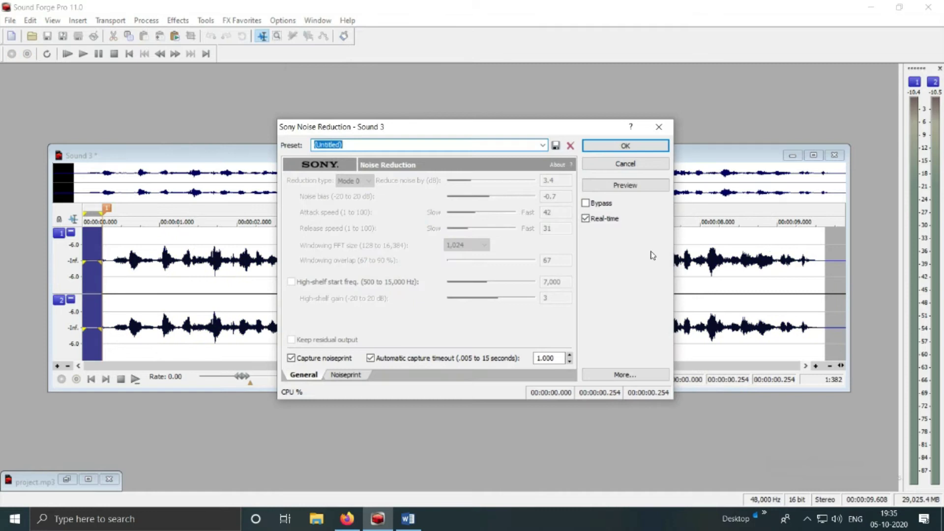
pyautogui.click(346, 375)
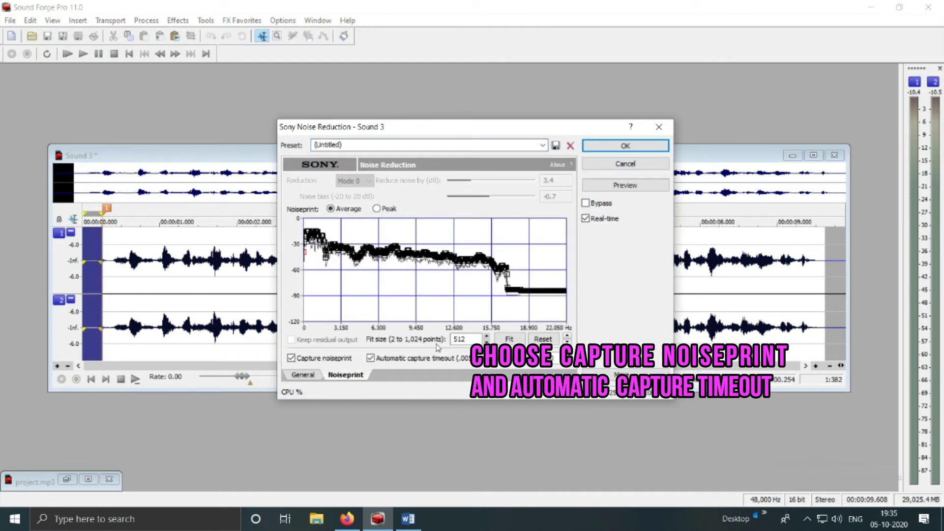
pyautogui.click(847, 146)
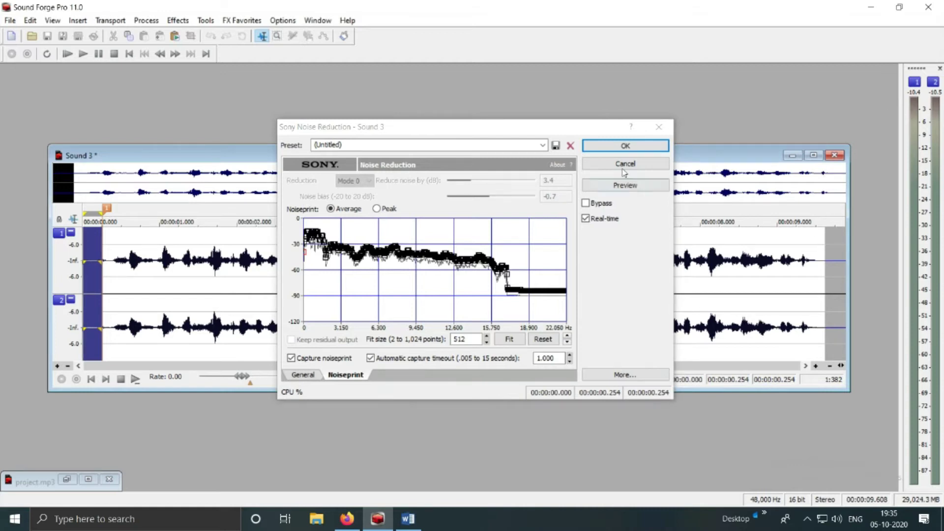
pyautogui.rightClick(632, 289)
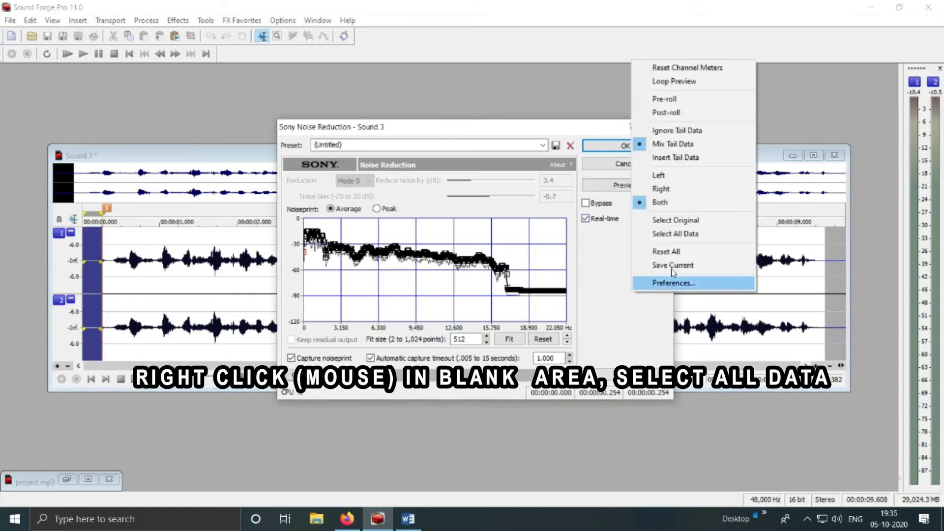
pyautogui.click(669, 234)
pyautogui.click(627, 147)
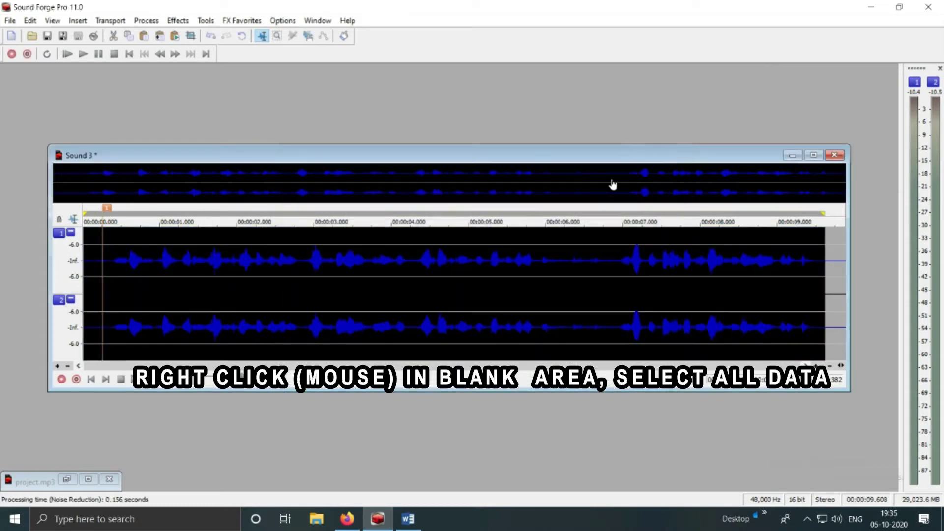
# Step: Enlarge the audio window, then select and play the quiet pause from about 6.11 to 6.65 seconds
pyautogui.moveTo(841, 388); pyautogui.dragTo(895, 452)
pyautogui.click(364, 376)
pyautogui.click(580, 321)
pyautogui.press('space')
pyautogui.press('space')
pyautogui.moveTo(586, 322); pyautogui.dragTo(629, 326)
pyautogui.press('space')
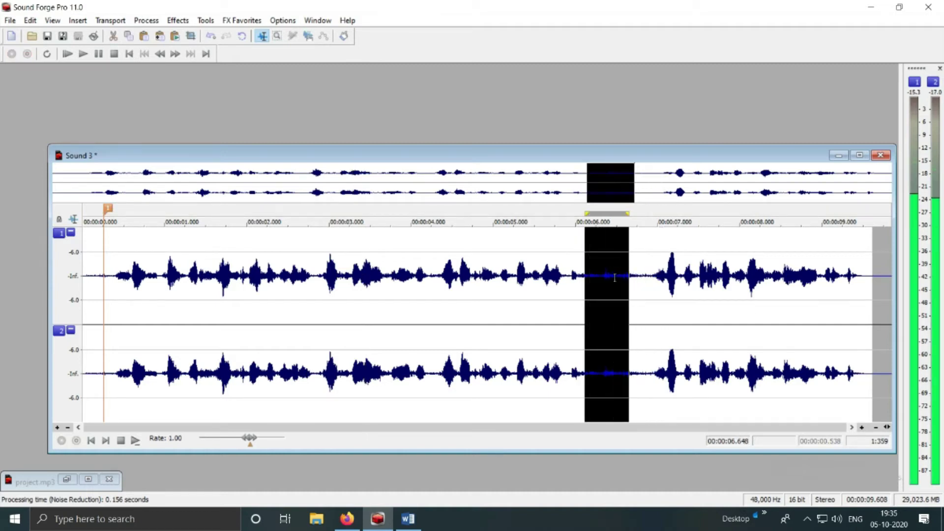
# Step: Apply Noise Reduction to all data, with Capture noiseprint enabled, based on the selected quiet pause
pyautogui.click(202, 21)
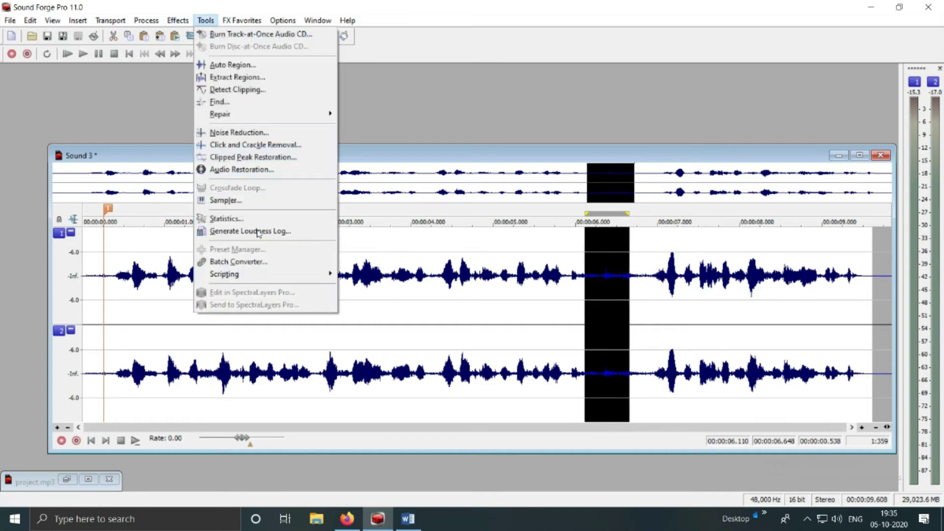
pyautogui.click(235, 133)
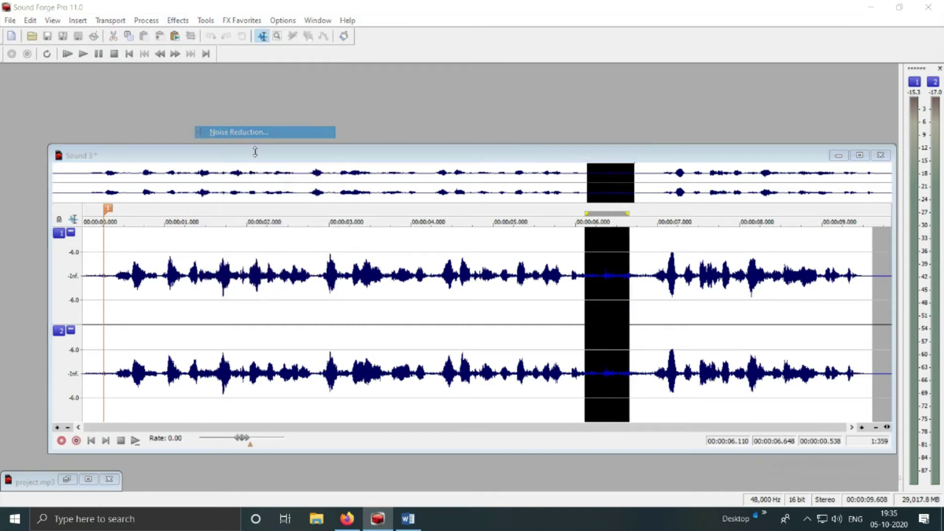
pyautogui.click(346, 374)
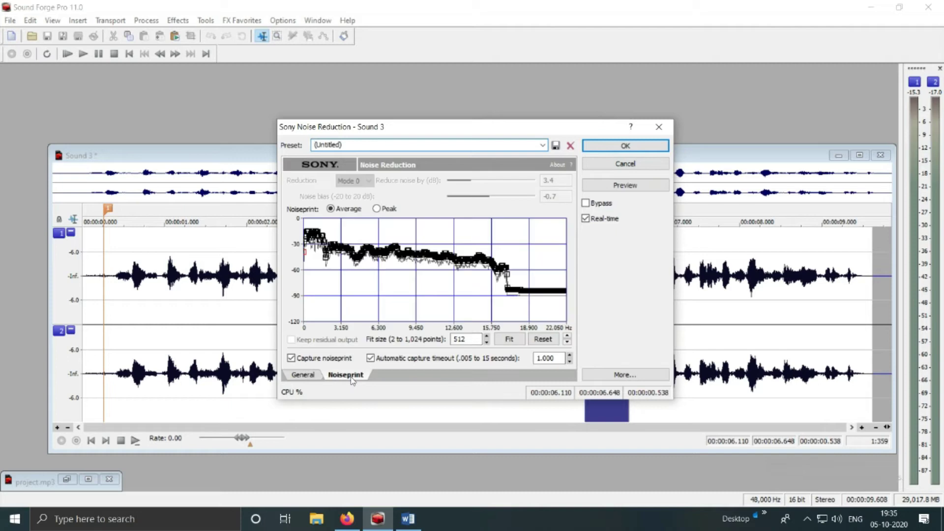
pyautogui.rightClick(612, 287)
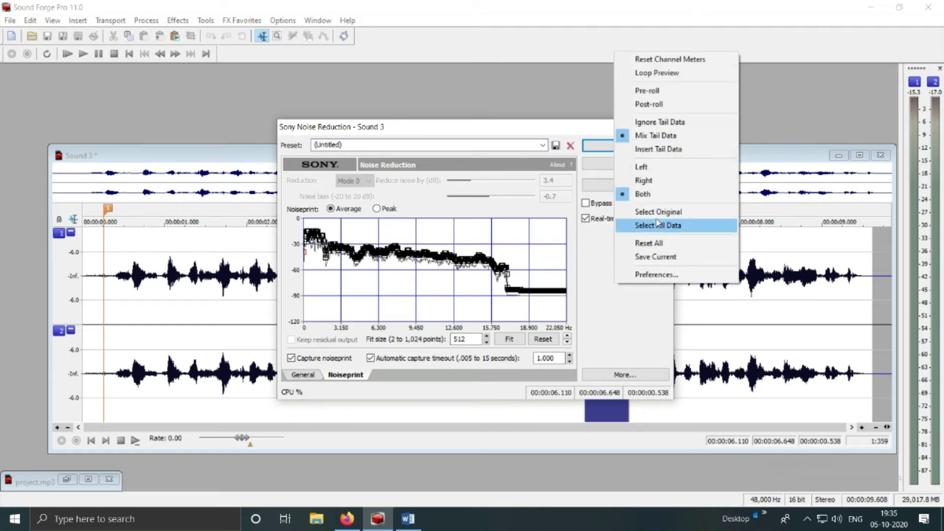
pyautogui.click(658, 225)
pyautogui.click(625, 145)
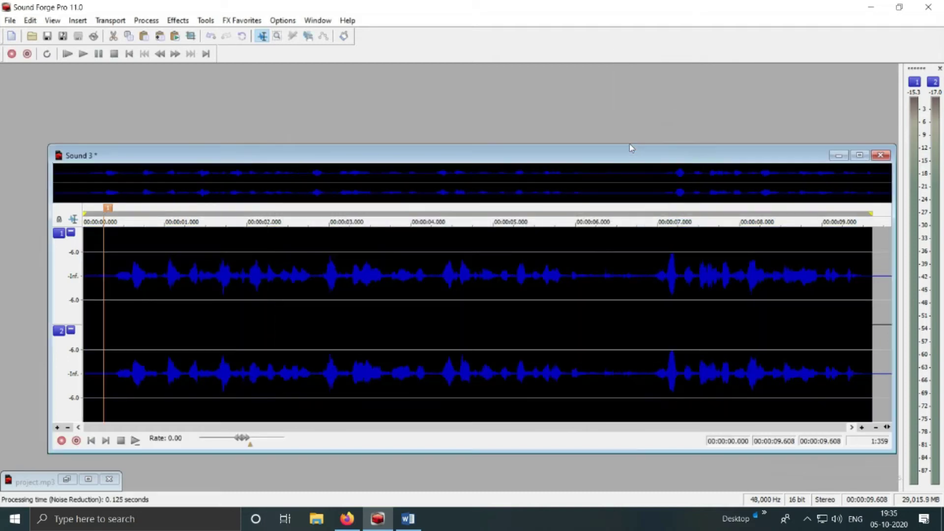
# Step: Select the pause from about 6.19 to 6.81 seconds and apply Noise Reduction to all data with Capture noiseprint enabled
pyautogui.click(594, 305)
pyautogui.moveTo(592, 302); pyautogui.dragTo(641, 301)
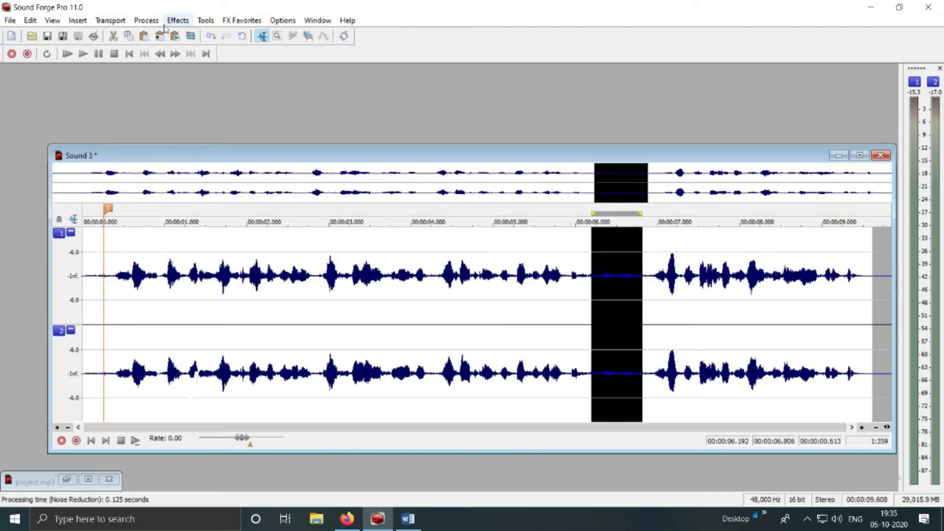
pyautogui.click(205, 21)
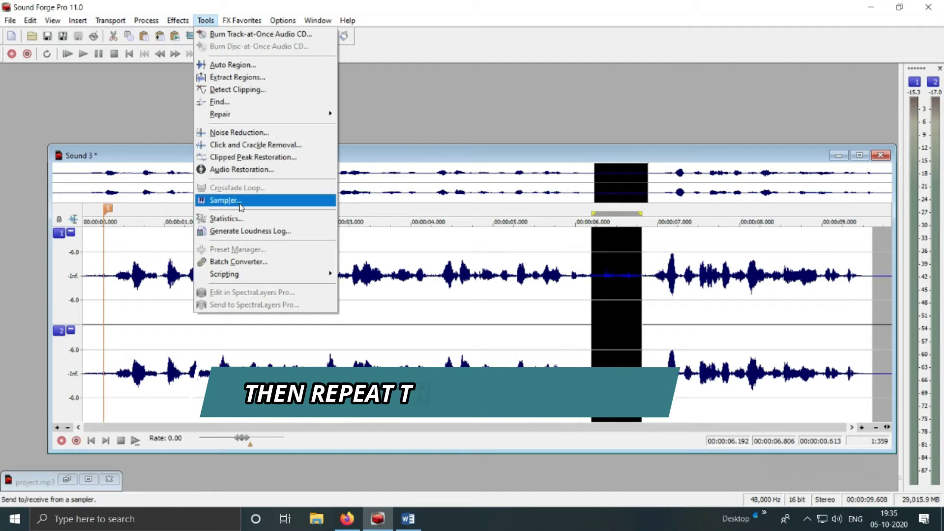
pyautogui.click(240, 133)
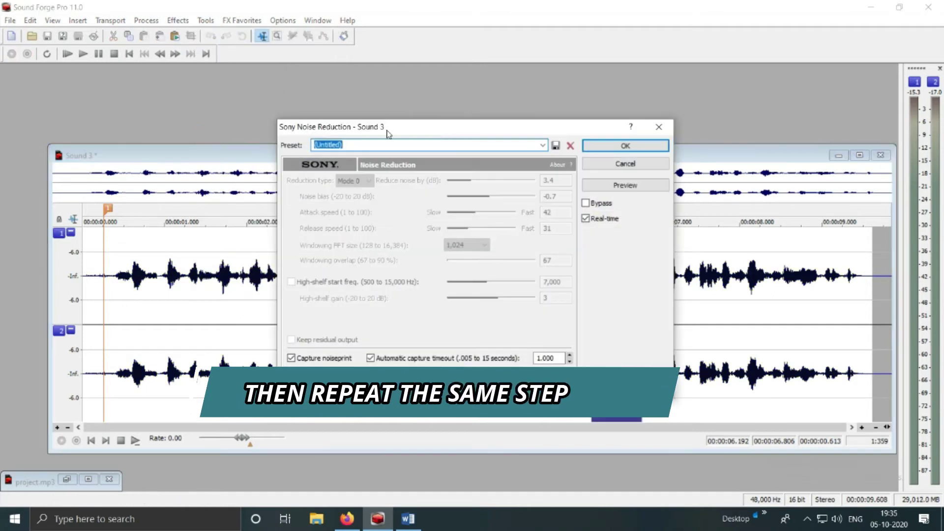
pyautogui.moveTo(388, 132); pyautogui.dragTo(110, 128)
pyautogui.click(69, 371)
pyautogui.rightClick(325, 288)
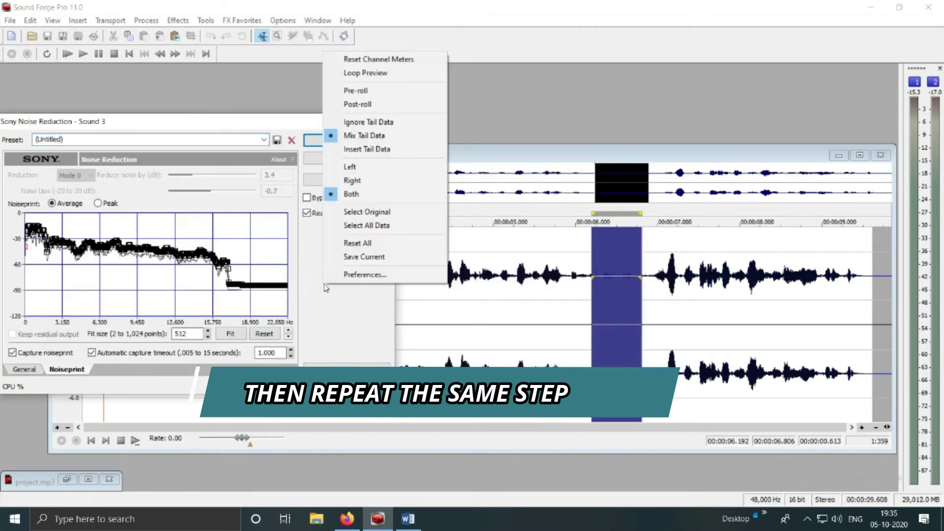
pyautogui.click(357, 226)
pyautogui.click(357, 143)
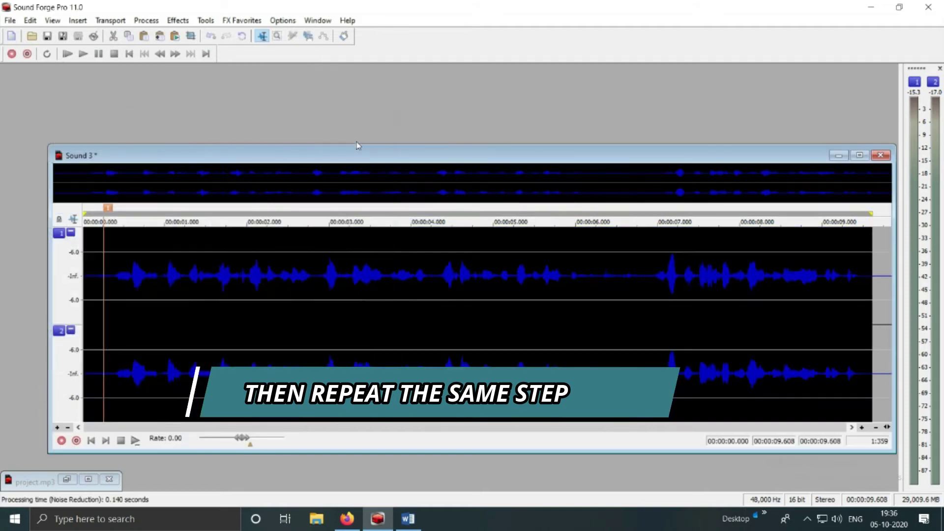
# Step: Select the pause from about 6.14 to 6.84 seconds and apply Noise Reduction to all data with Capture noiseprint enabled
pyautogui.click(588, 319)
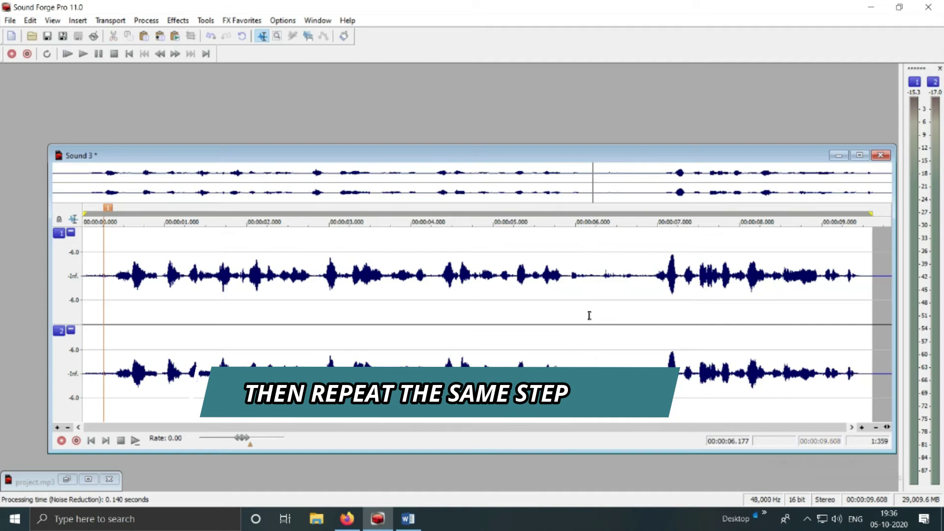
pyautogui.moveTo(588, 316); pyautogui.dragTo(639, 319)
pyautogui.click(205, 20)
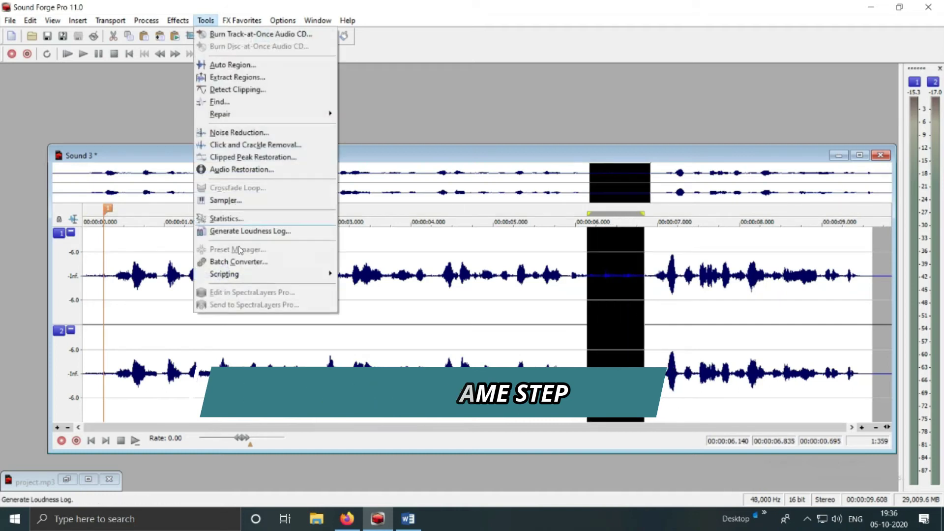
pyautogui.click(231, 133)
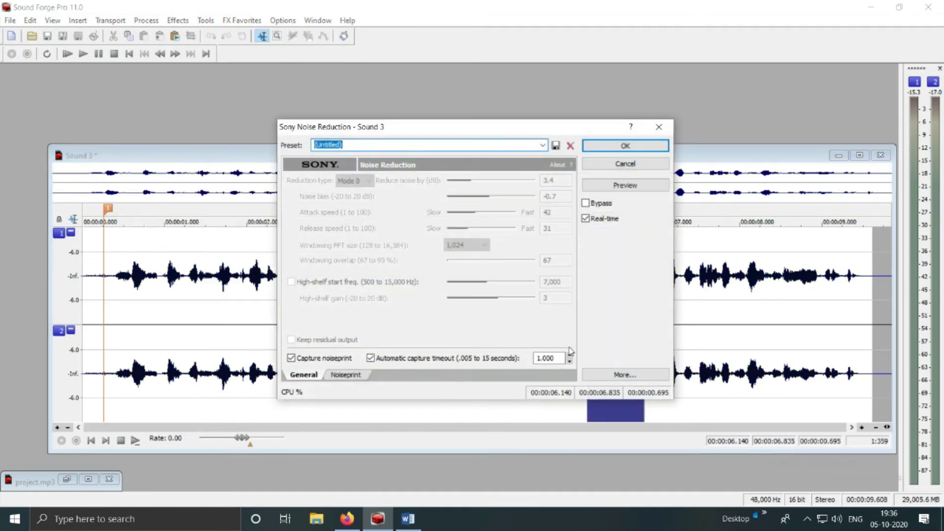
pyautogui.click(345, 374)
pyautogui.rightClick(605, 274)
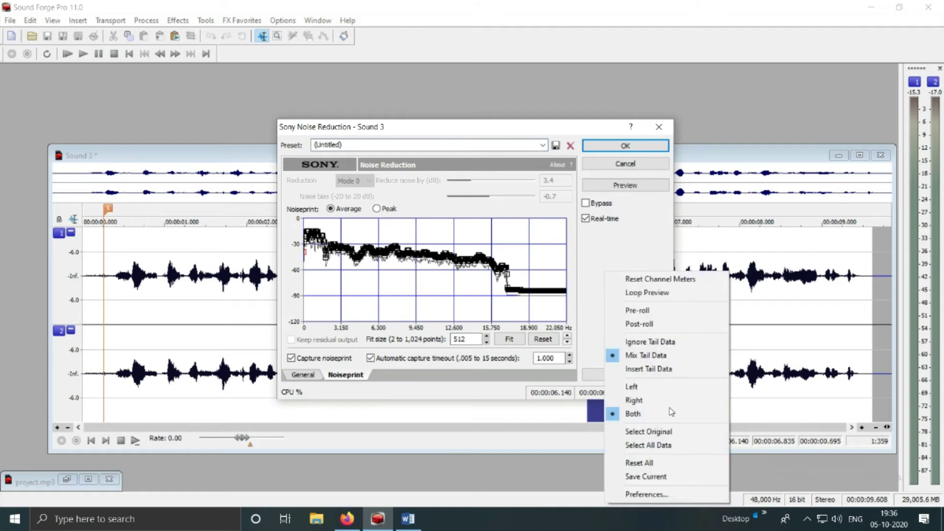
pyautogui.click(653, 445)
pyautogui.click(620, 146)
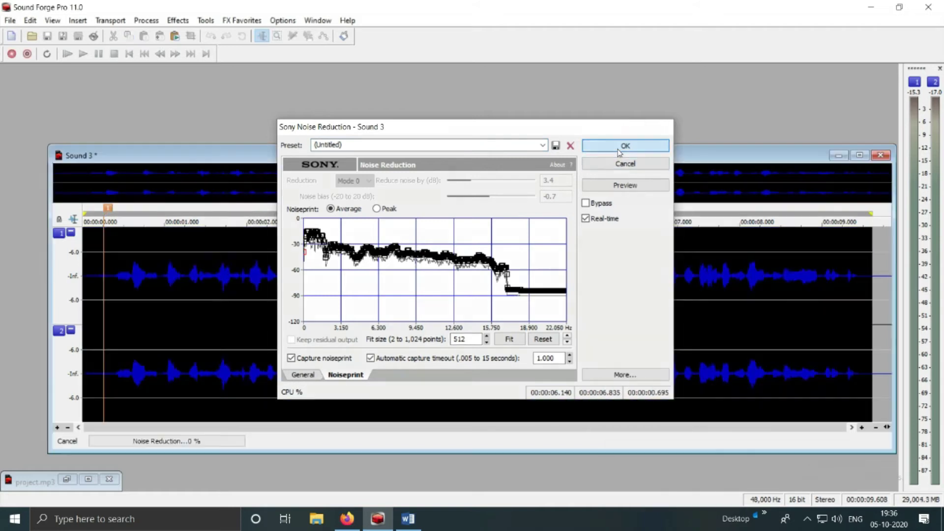
pyautogui.click(596, 324)
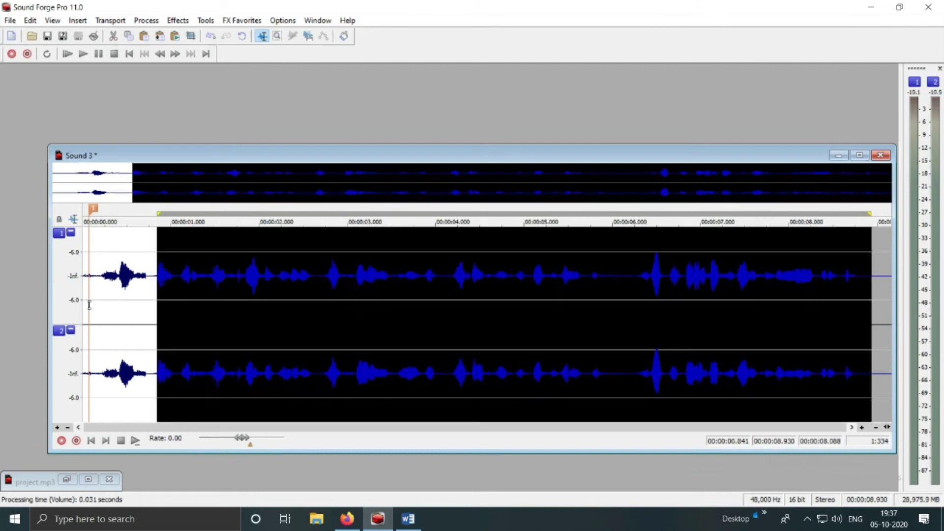
# Step: Play the beginning of the noise-reduced Sound 3 copy and shift its window away from the minimized project.mp3
pyautogui.click(91, 304)
pyautogui.press('space')
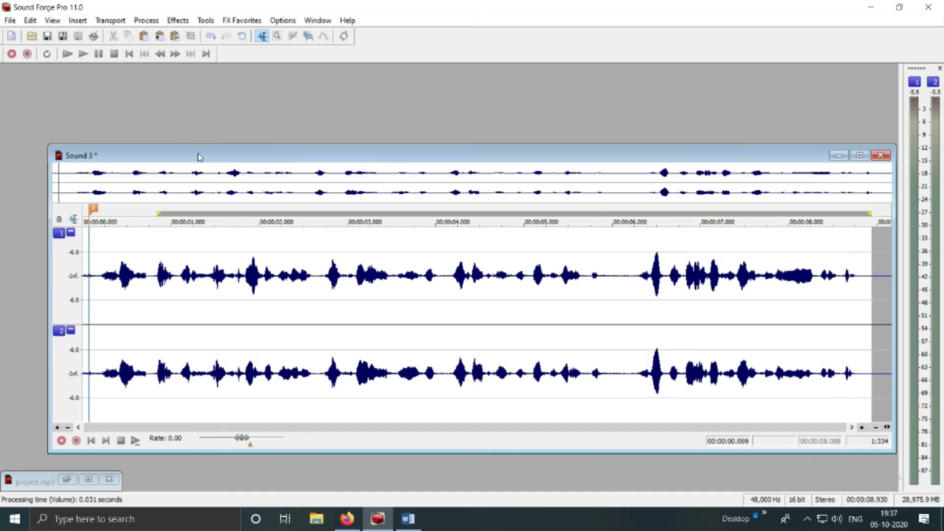
pyautogui.moveTo(199, 157); pyautogui.dragTo(333, 118)
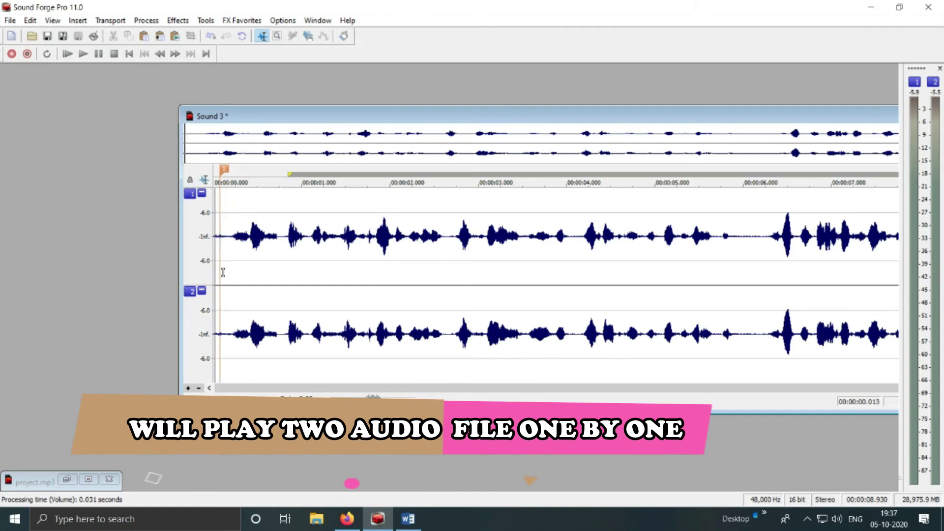
pyautogui.press('space')
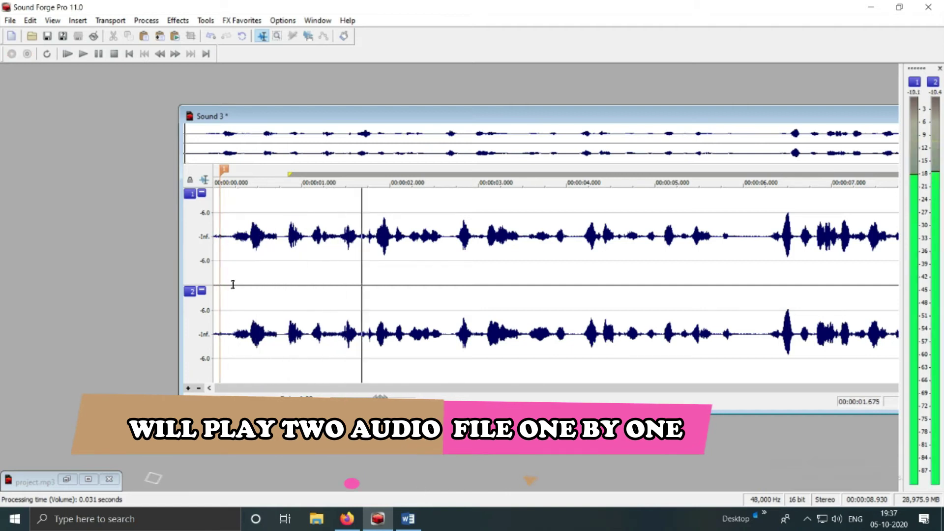
pyautogui.press('space')
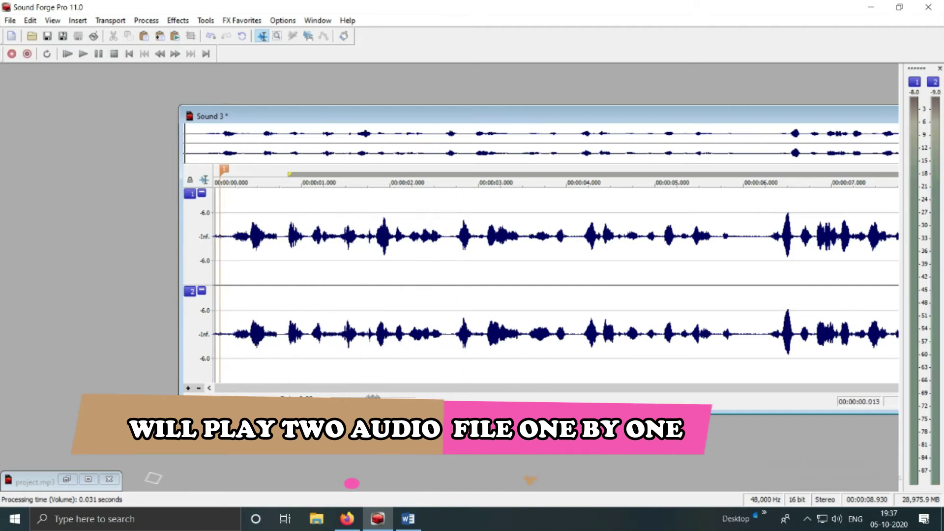
# Step: Restore the minimized project.mp3 window and arrange it above the Sound 3 window so both waveforms can be reached
pyautogui.click(65, 481)
pyautogui.click(438, 106)
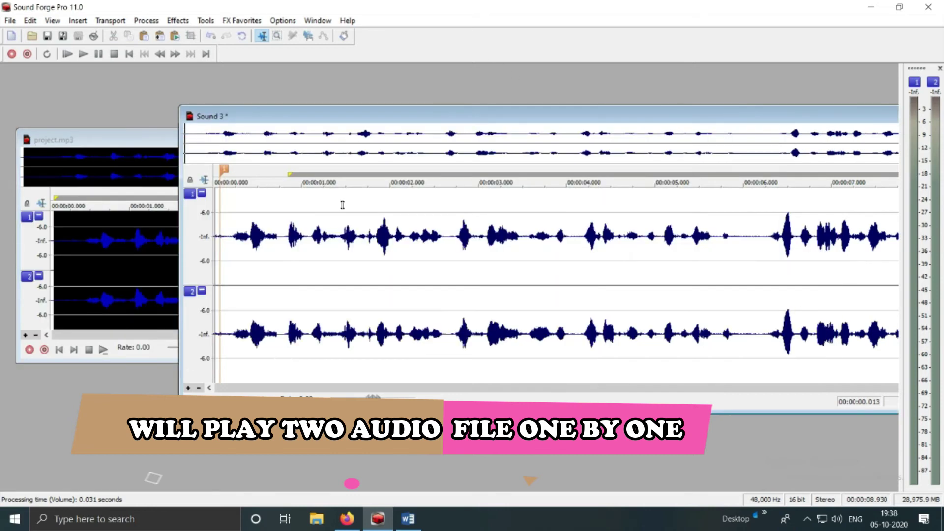
pyautogui.click(104, 262)
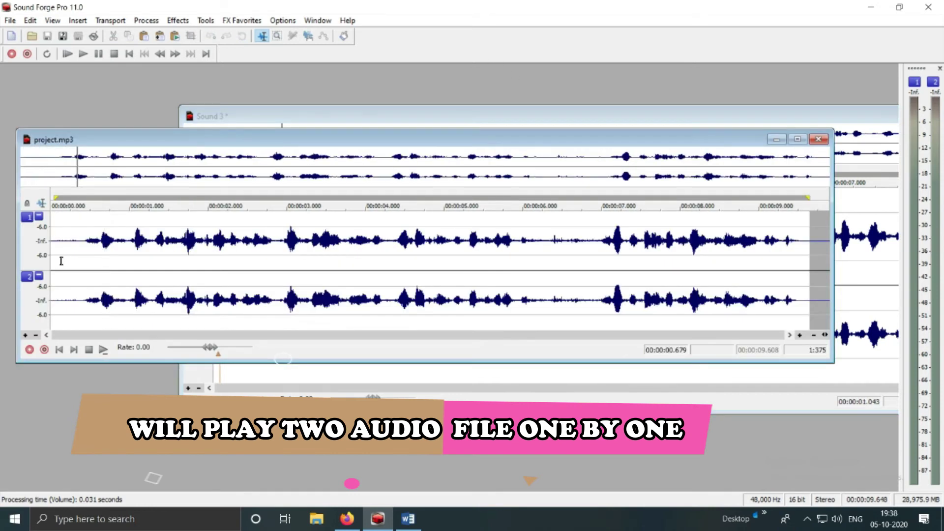
pyautogui.moveTo(366, 106); pyautogui.dragTo(274, 324)
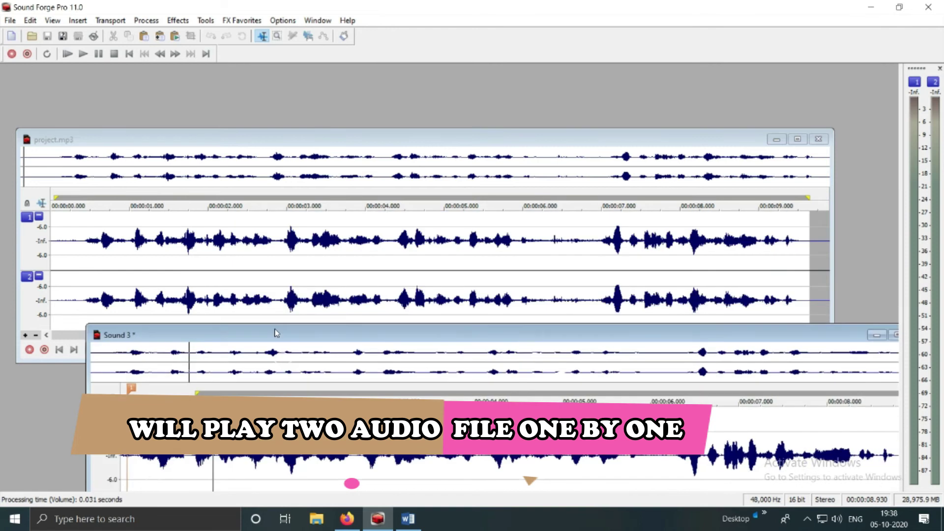
pyautogui.click(61, 262)
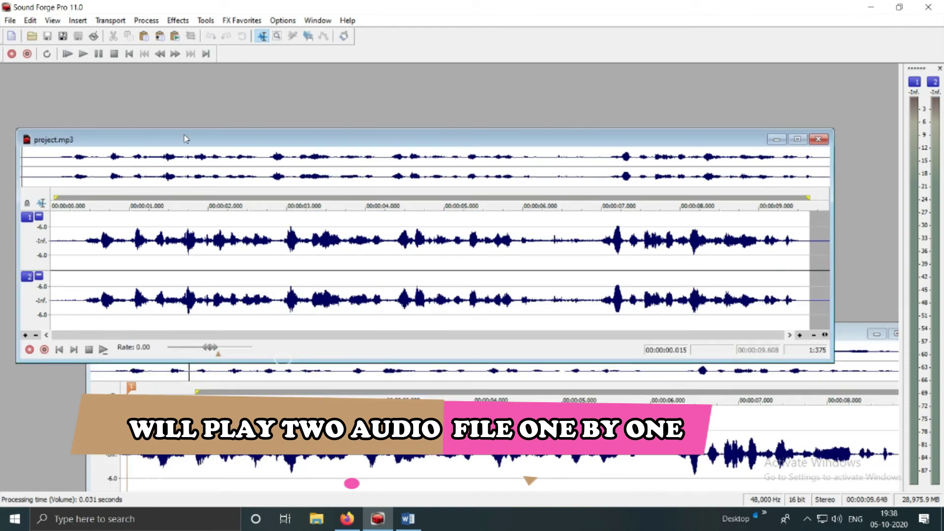
pyautogui.moveTo(185, 139); pyautogui.dragTo(195, 80)
pyautogui.moveTo(248, 326); pyautogui.dragTo(194, 279)
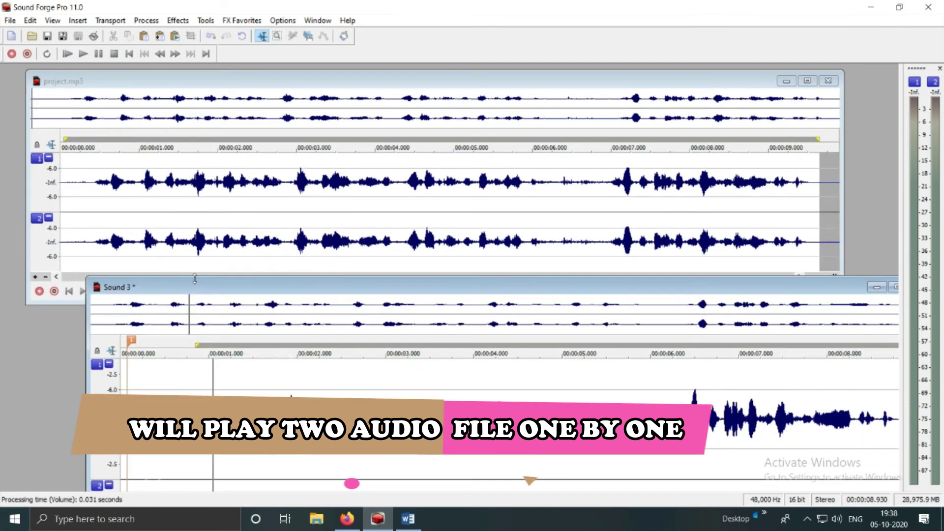
# Step: Play the original project.mp3 and the noise-reduced Sound 3 copy from the start, one after the other, to compare their noise
pyautogui.click(67, 223)
pyautogui.press('space')
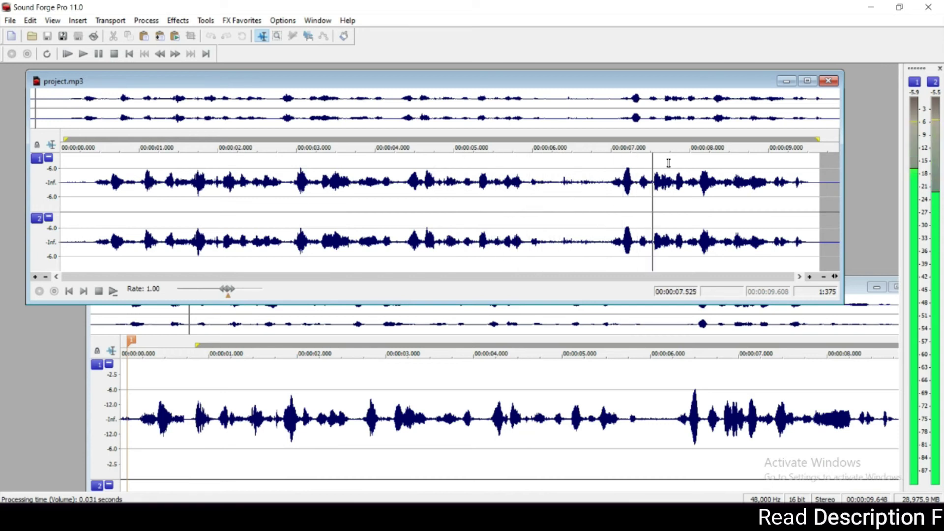
pyautogui.click(340, 366)
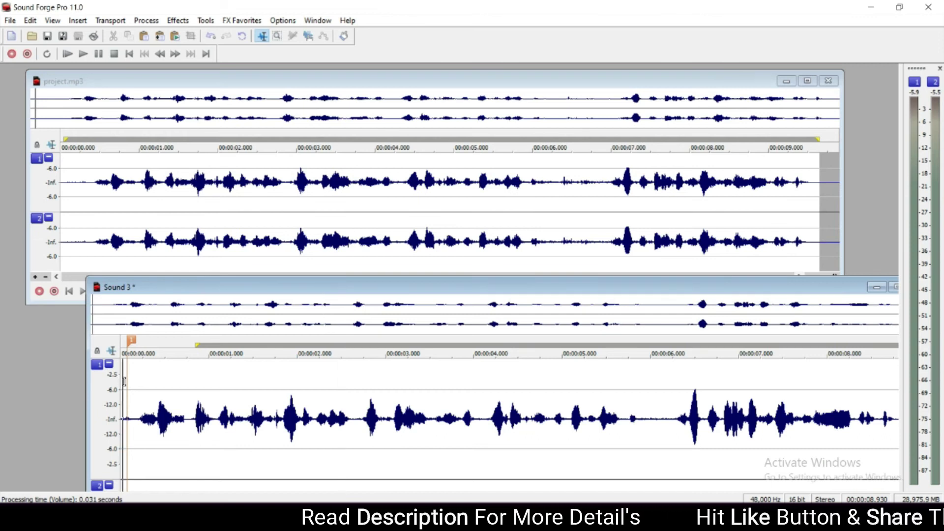
pyautogui.moveTo(180, 288); pyautogui.dragTo(209, 173)
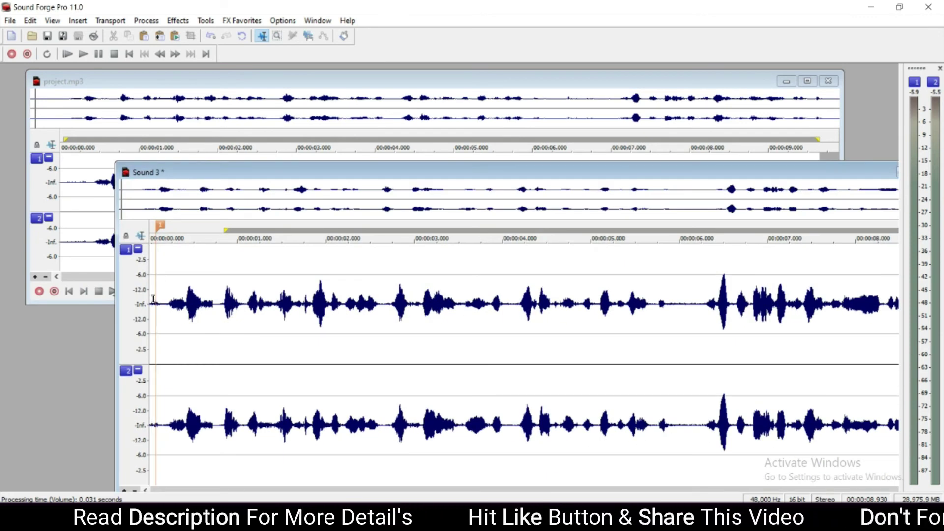
pyautogui.press('space')
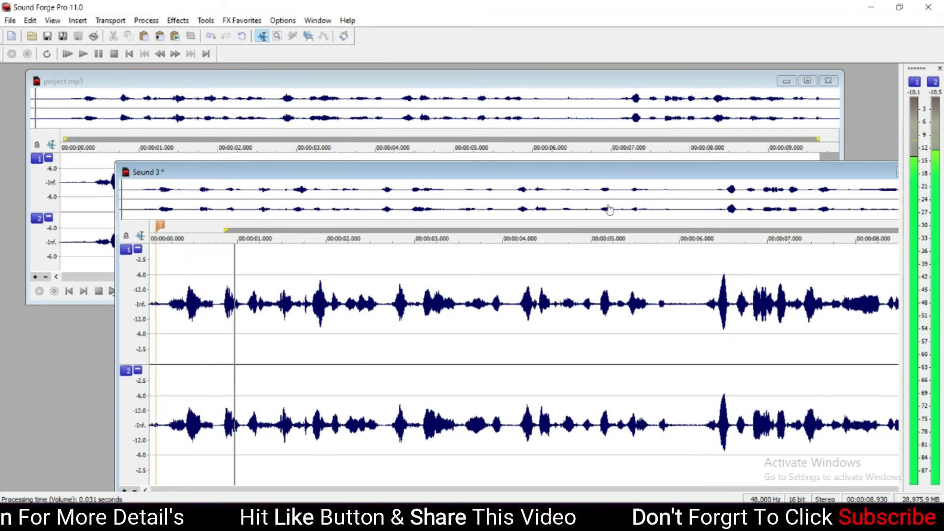
pyautogui.moveTo(603, 175); pyautogui.dragTo(507, 162)
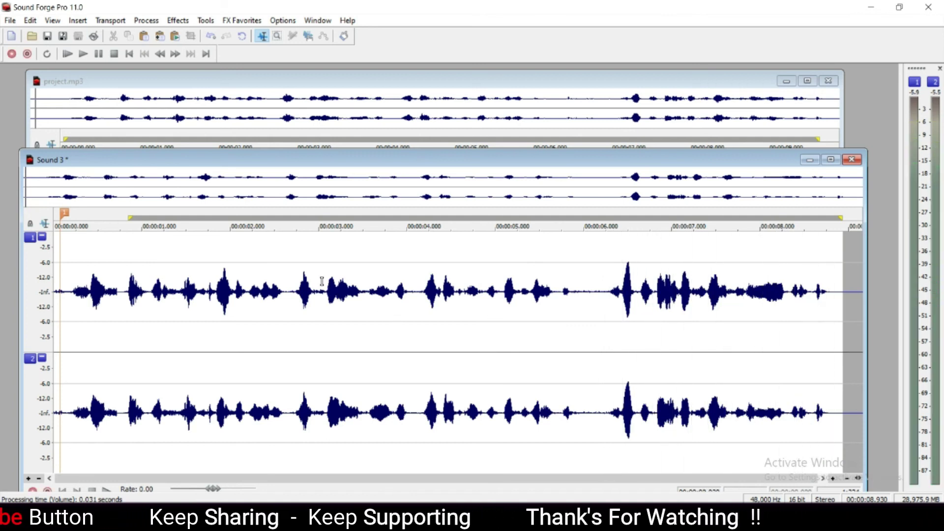
# Step: Move the Sound 3 window clear of project.mp3 and replay both recordings from the start for a second comparison
pyautogui.moveTo(352, 164); pyautogui.dragTo(424, 372)
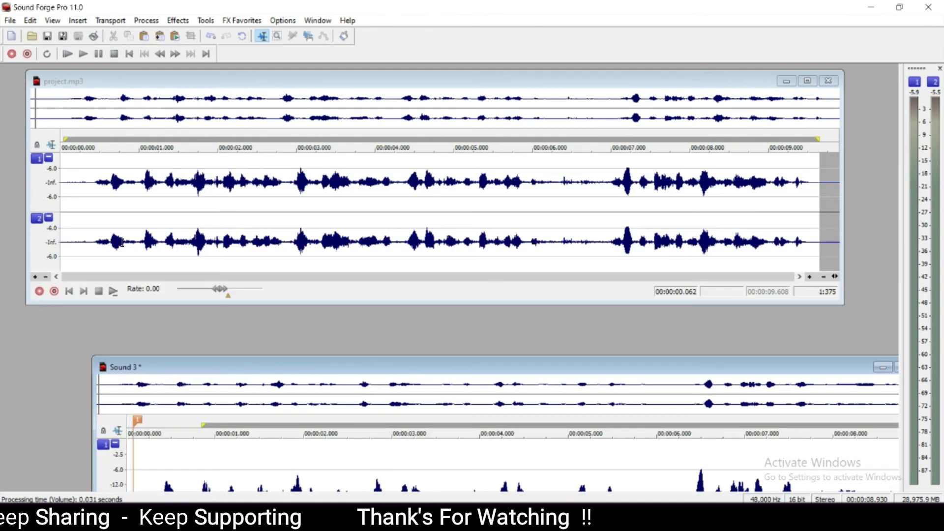
pyautogui.click(62, 212)
pyautogui.press('space')
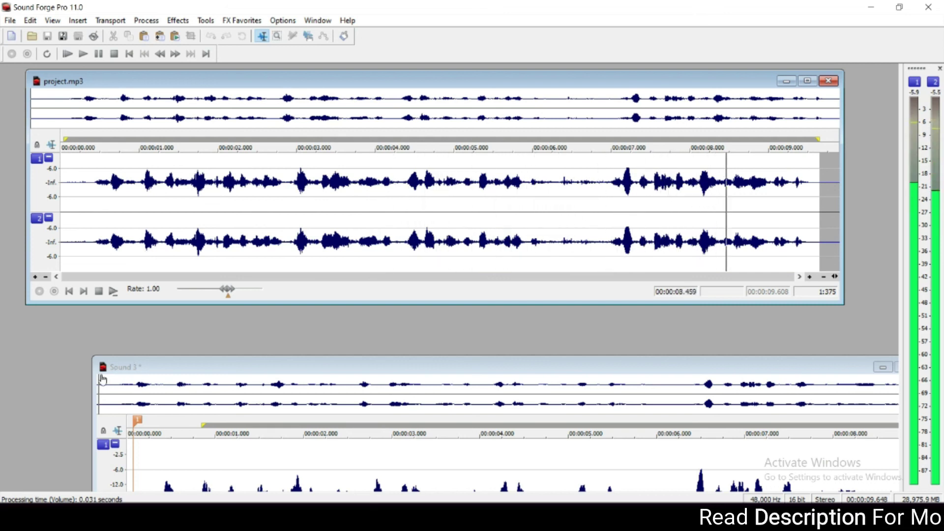
pyautogui.moveTo(212, 367); pyautogui.dragTo(222, 218)
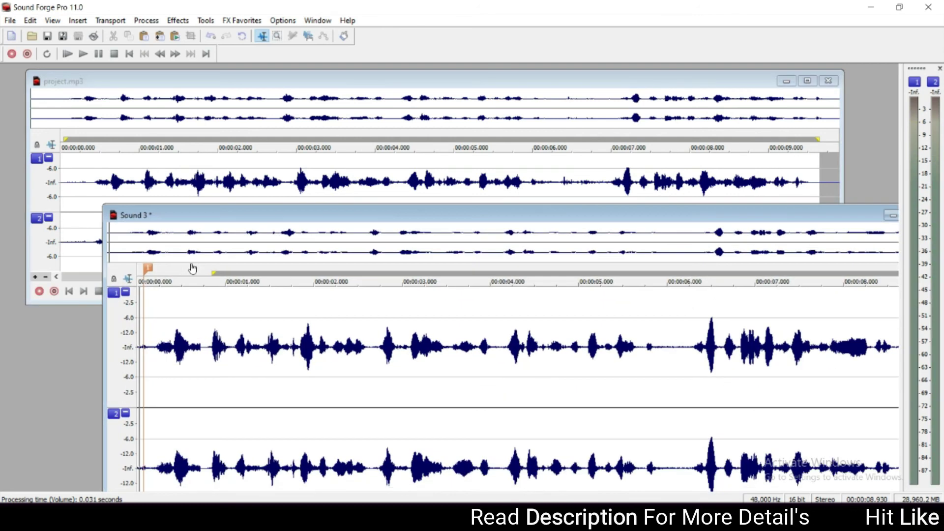
pyautogui.press('space')
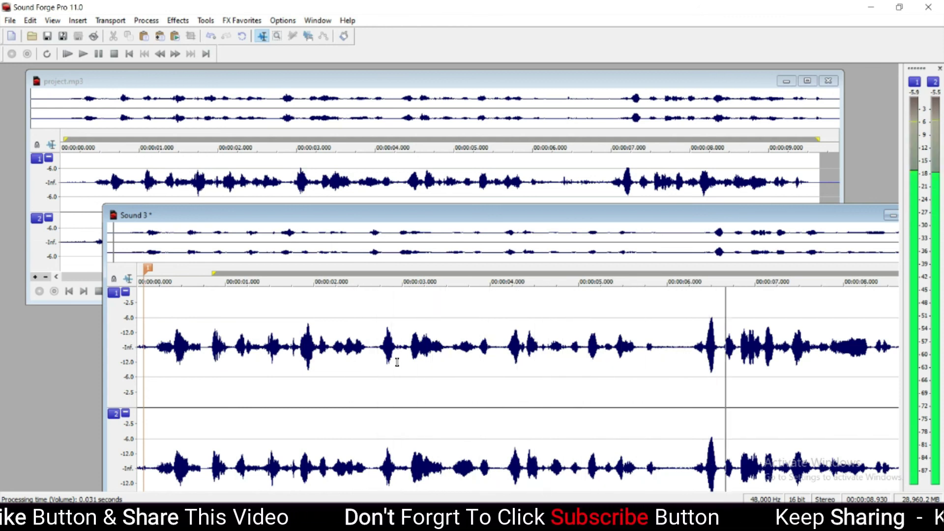
pyautogui.moveTo(585, 213); pyautogui.dragTo(463, 164)
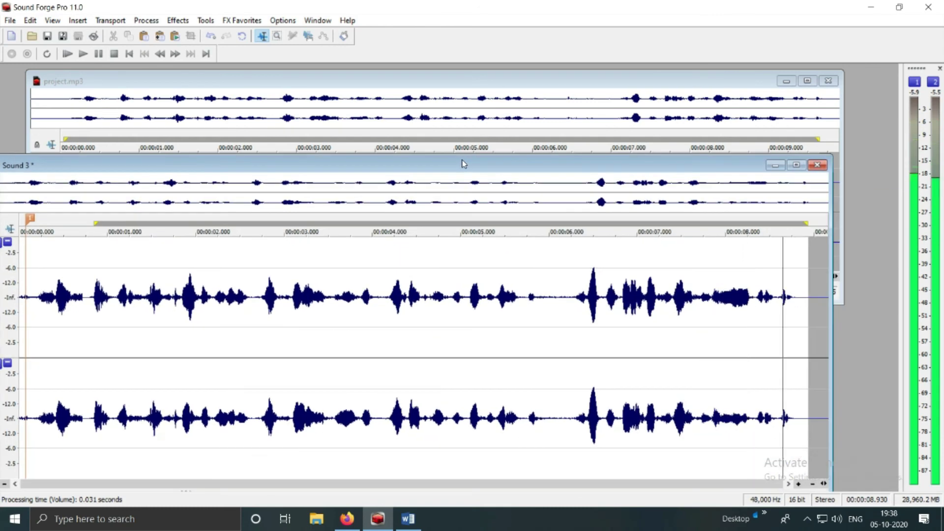